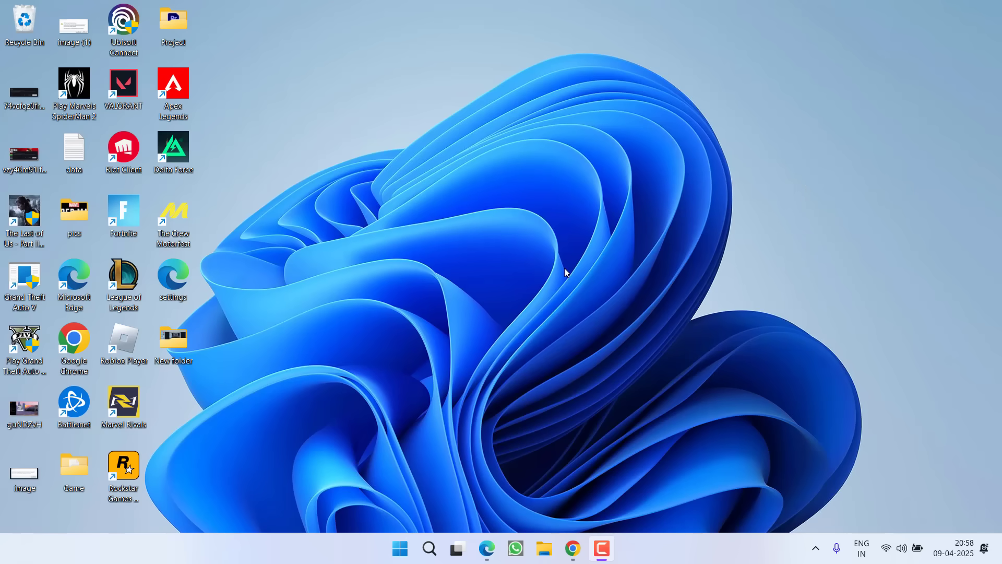
# - Close the Steam window, then choose Exit Steam from its tray icon menu
pyautogui.click(816, 548)
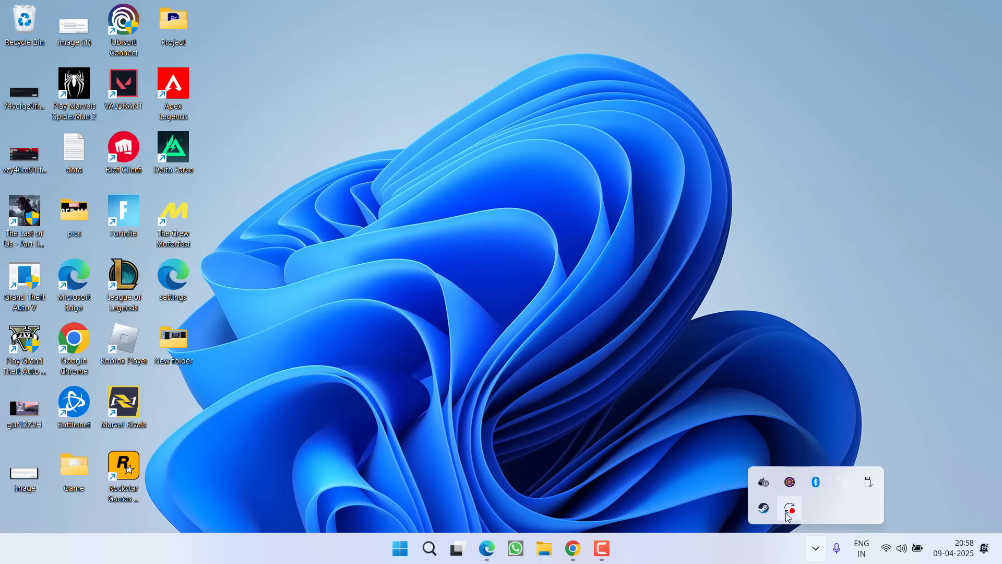
pyautogui.click(765, 509)
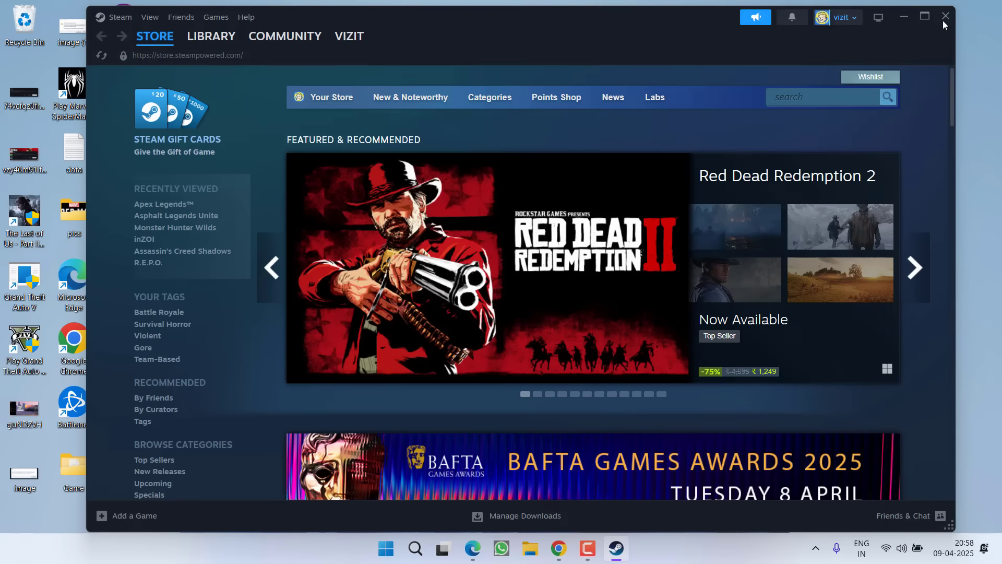
pyautogui.click(945, 19)
pyautogui.click(817, 549)
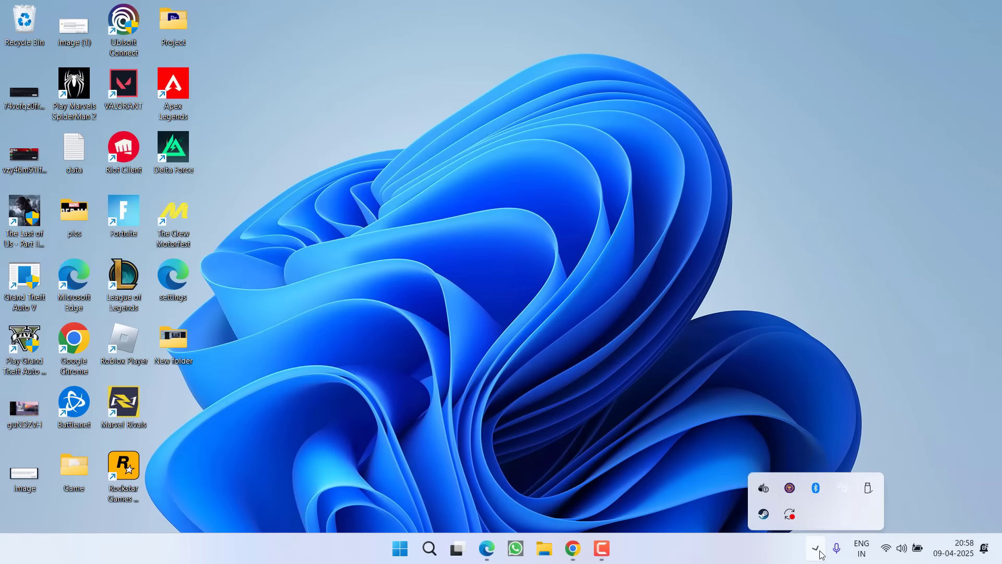
pyautogui.rightClick(767, 510)
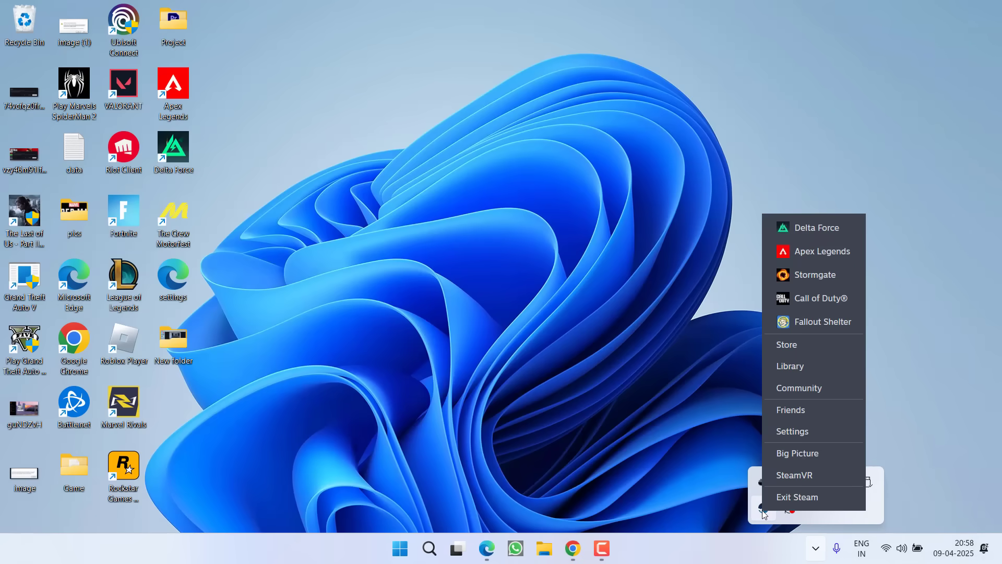
pyautogui.click(793, 496)
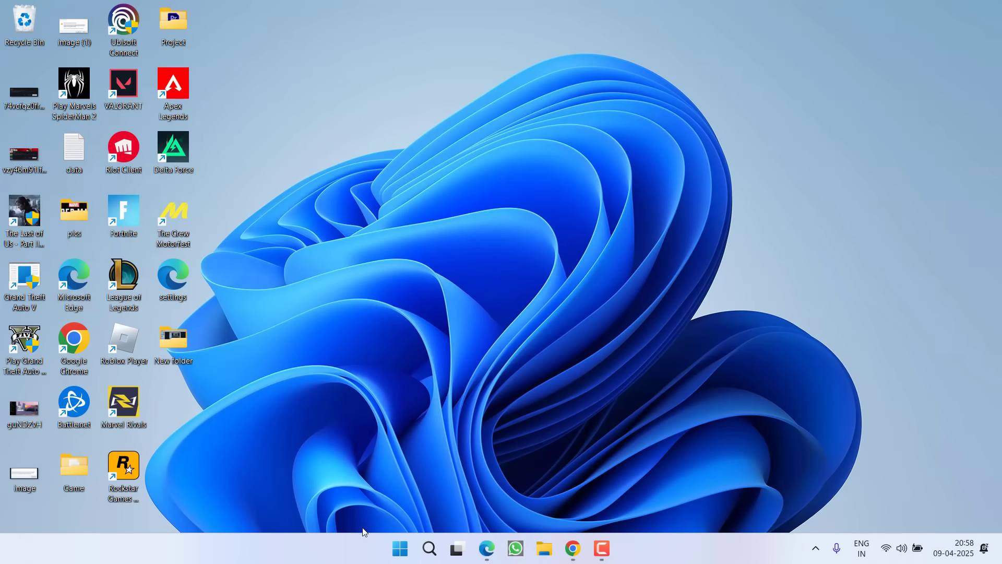
# - Launch the Rockstar Games Launcher from the Start menu
pyautogui.click(400, 548)
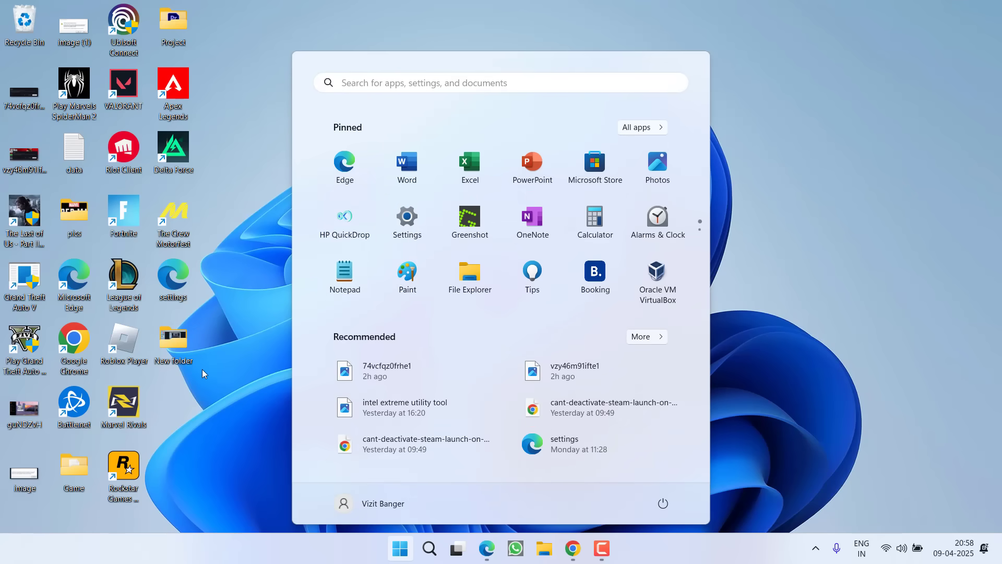
pyautogui.click(208, 447)
pyautogui.doubleClick(124, 466)
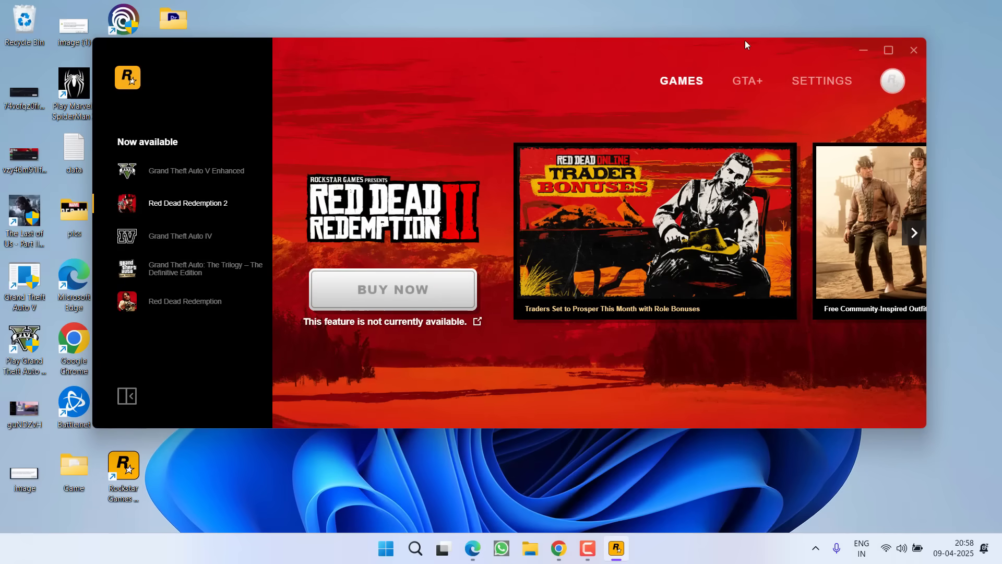
# - Minimize the connected launcher and bring up Windows Search showing recent apps
pyautogui.click(863, 51)
pyautogui.press('super')
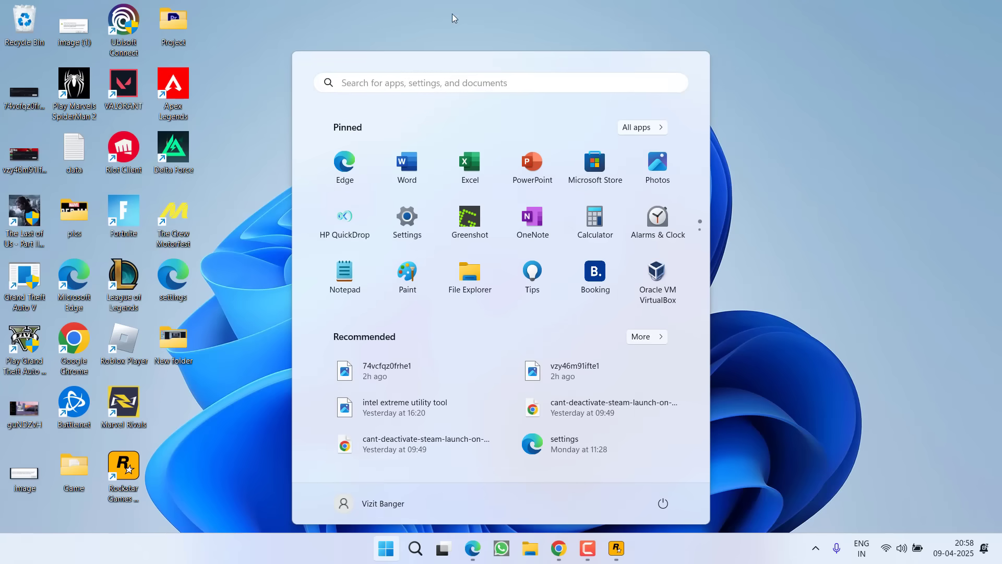
pyautogui.click(485, 87)
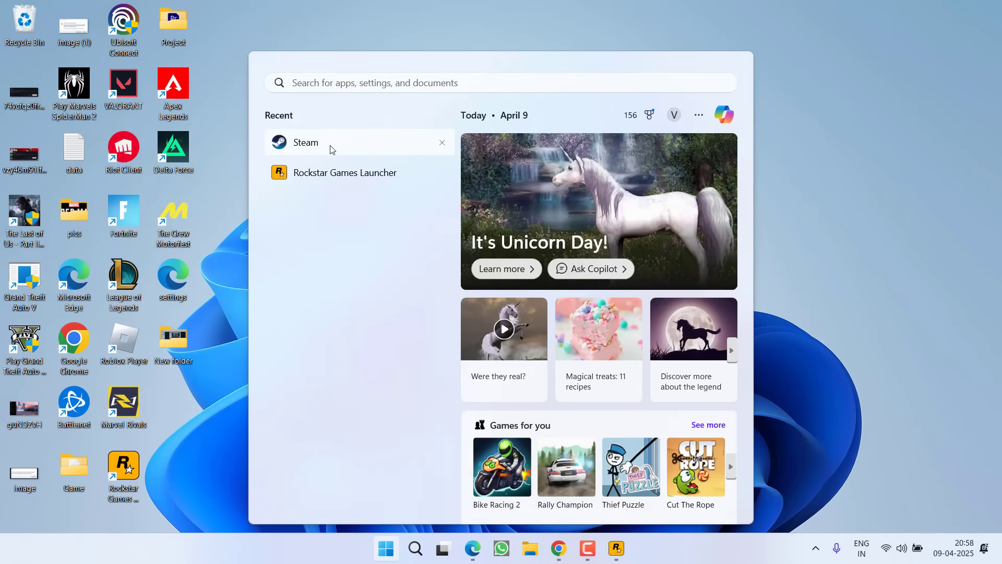
# - Reopen Steam from Recent, dismiss the Now Available promotion, and minimize the Store window
pyautogui.click(357, 148)
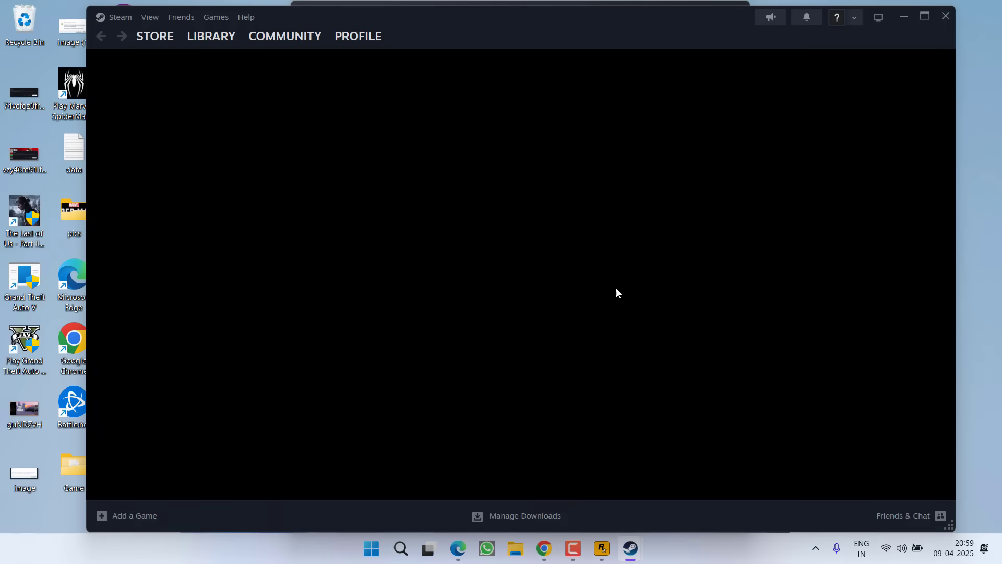
pyautogui.moveTo(633, 545)
pyautogui.click(673, 495)
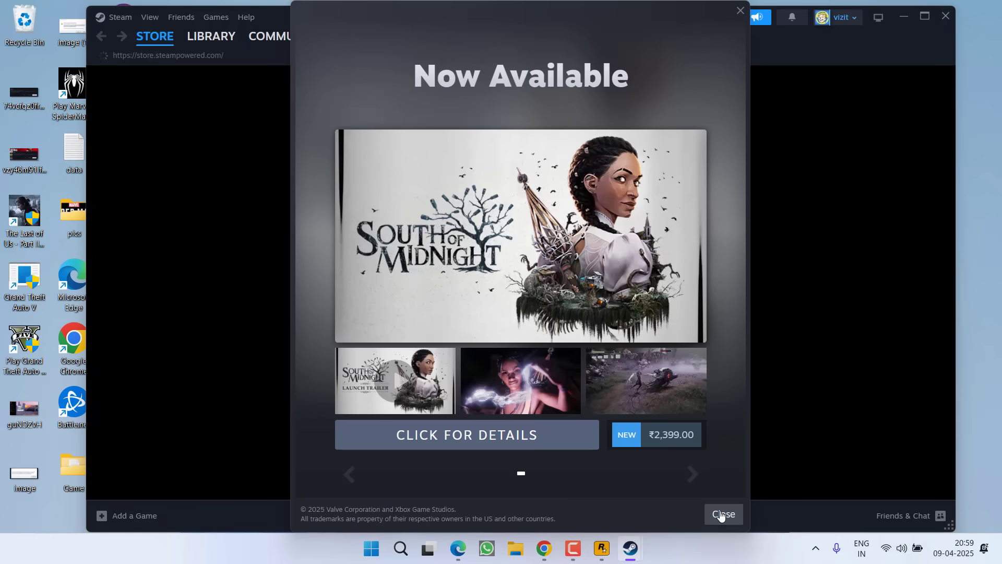
pyautogui.click(719, 512)
pyautogui.click(902, 17)
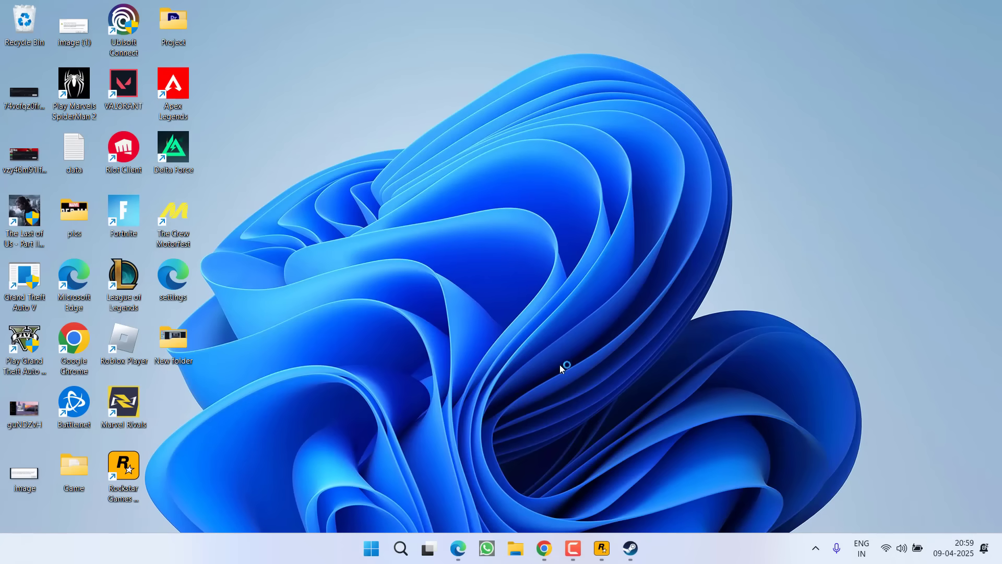
# - Select the Rockstar Games folder in File Explorer's Documents
pyautogui.press('super+e')
pyautogui.scroll(5, 268, 284)
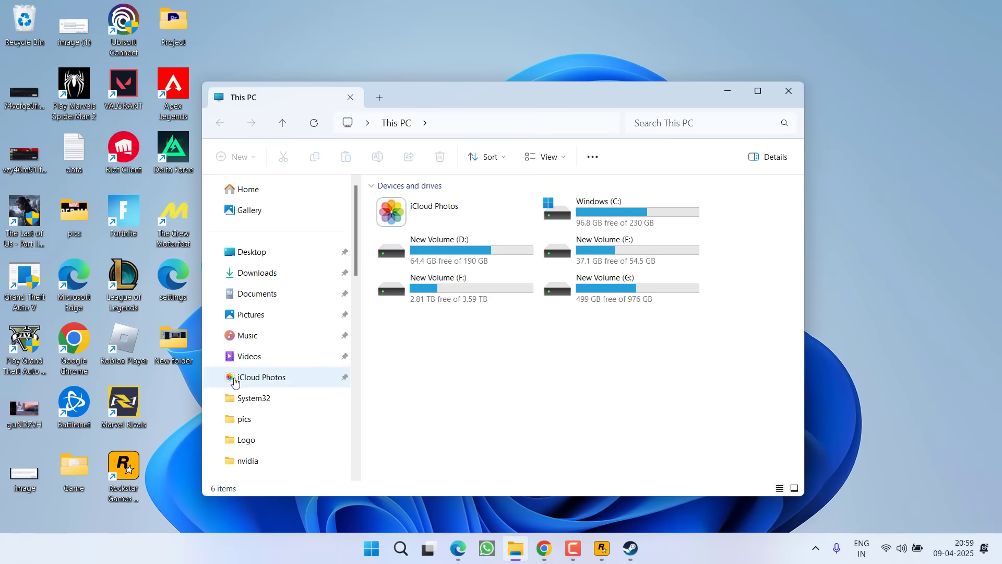
pyautogui.click(245, 293)
pyautogui.click(436, 397)
pyautogui.scroll(-2, 438, 401)
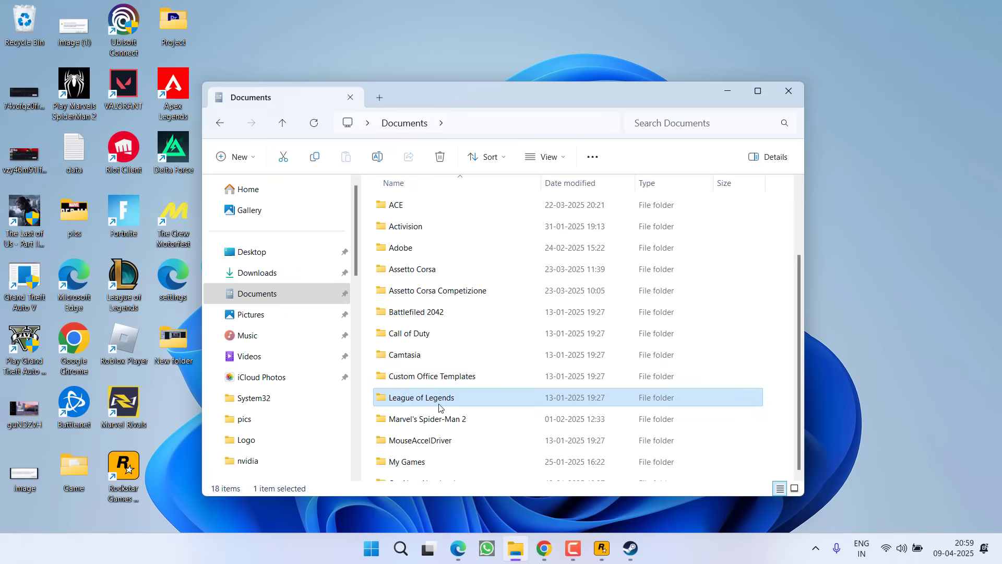
pyautogui.click(438, 407)
pyautogui.click(419, 432)
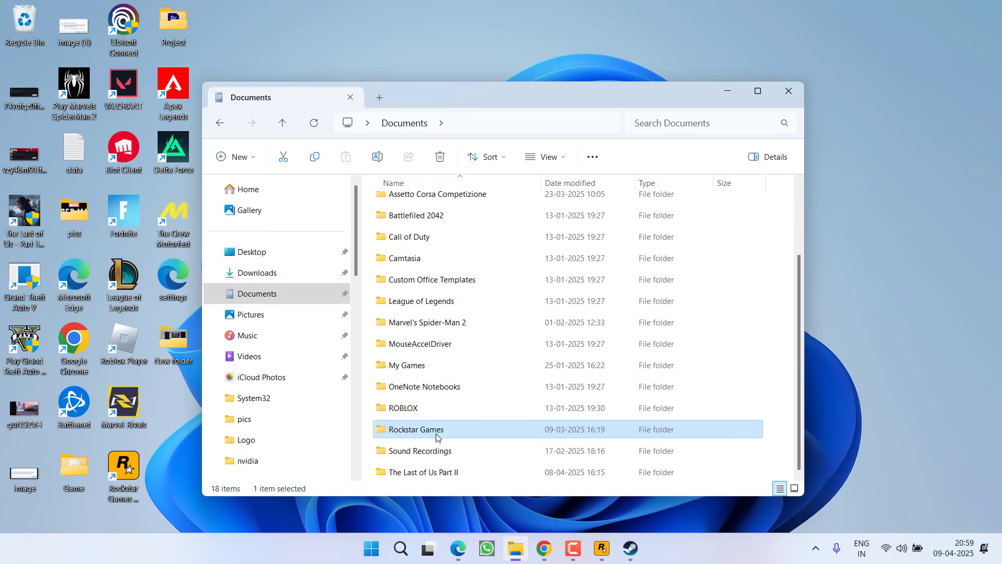
# - Close the Rockstar launcher, exit Steam from the tray, then delete the Rockstar Games folder
pyautogui.click(603, 556)
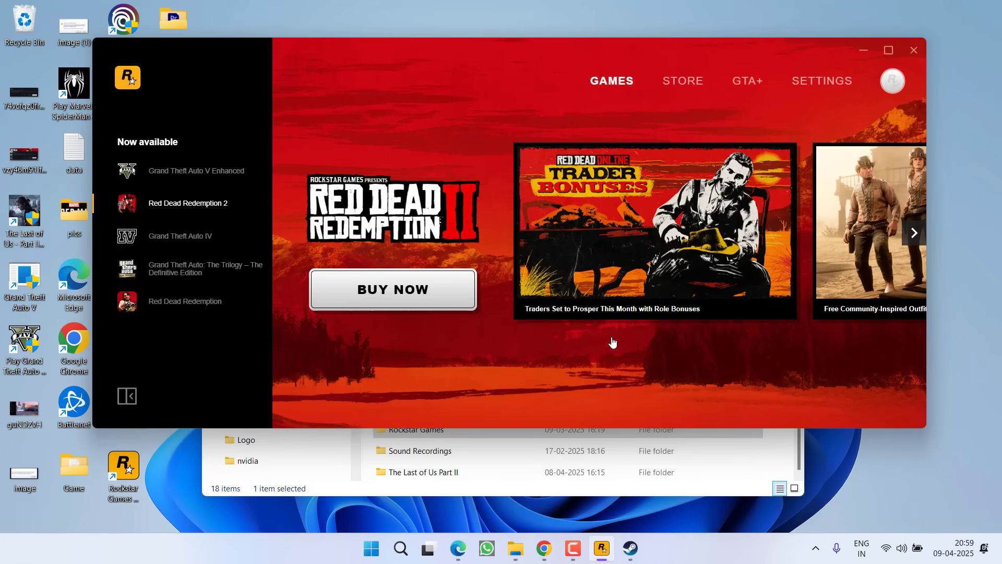
pyautogui.click(913, 51)
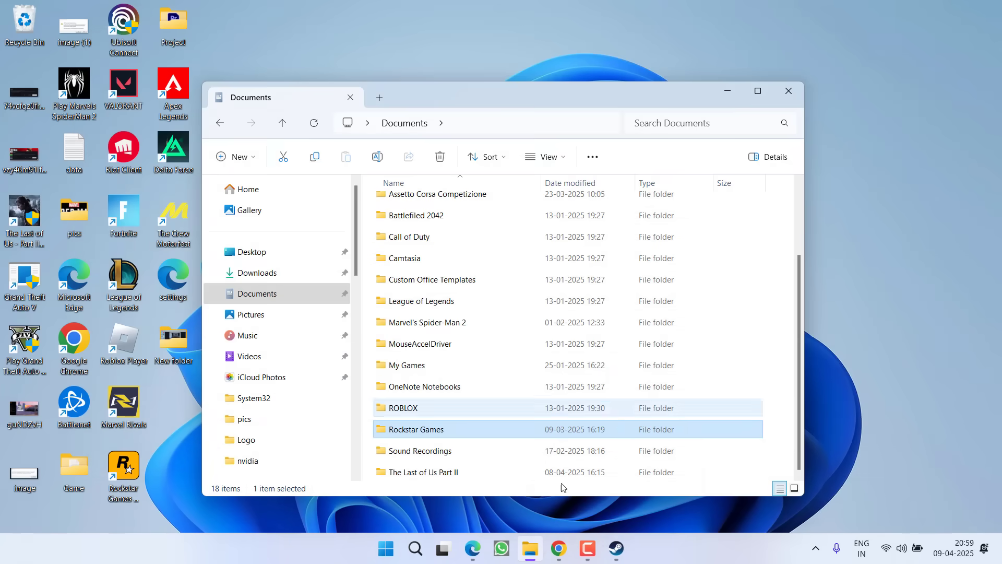
pyautogui.click(616, 548)
pyautogui.click(945, 16)
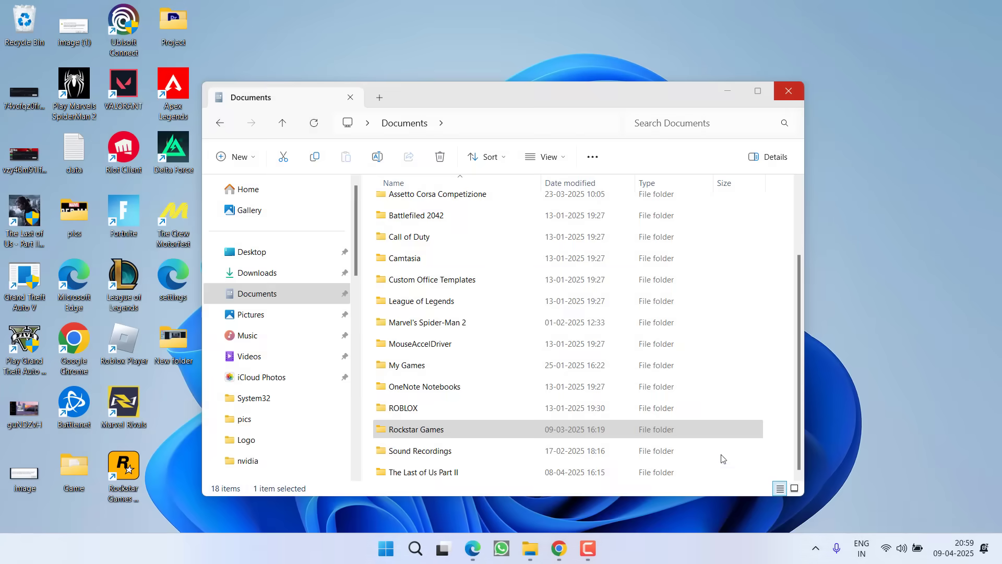
pyautogui.click(815, 548)
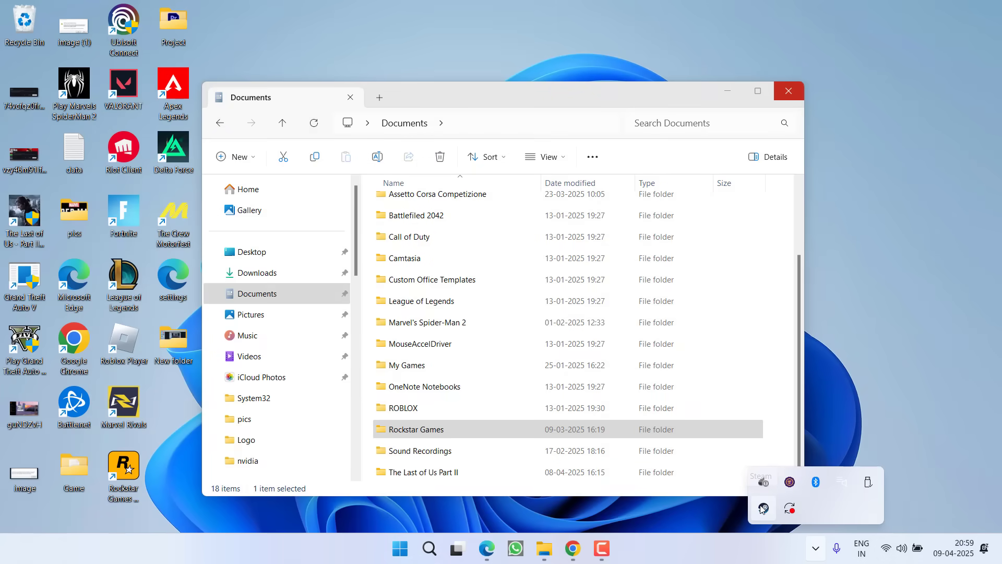
pyautogui.rightClick(763, 507)
pyautogui.click(794, 487)
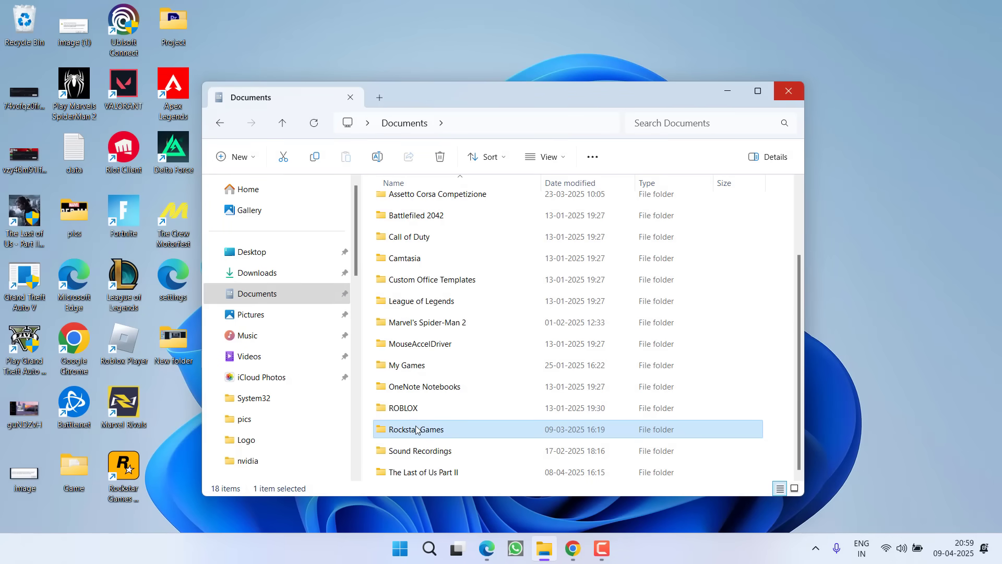
pyautogui.press('Delete')
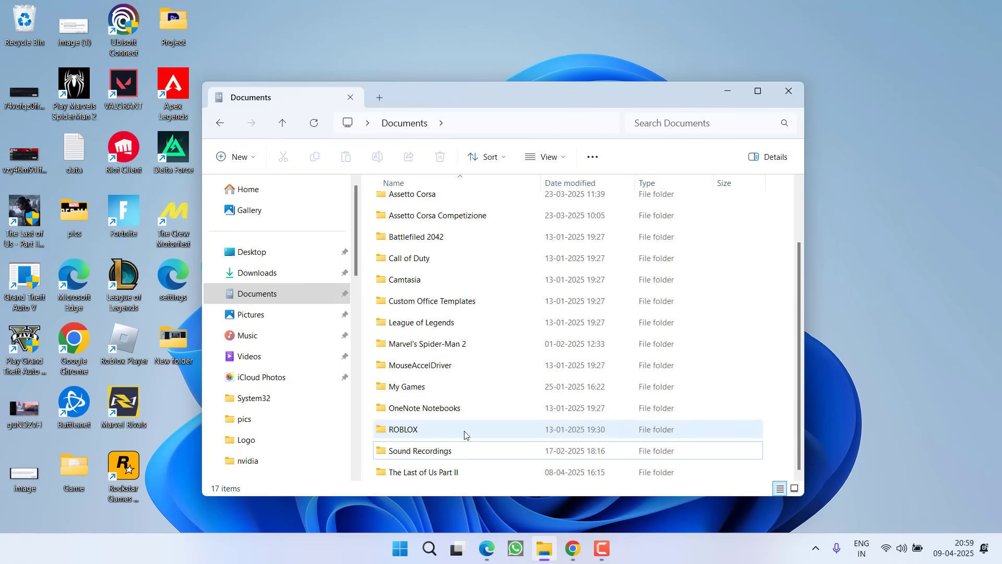
pyautogui.click(729, 94)
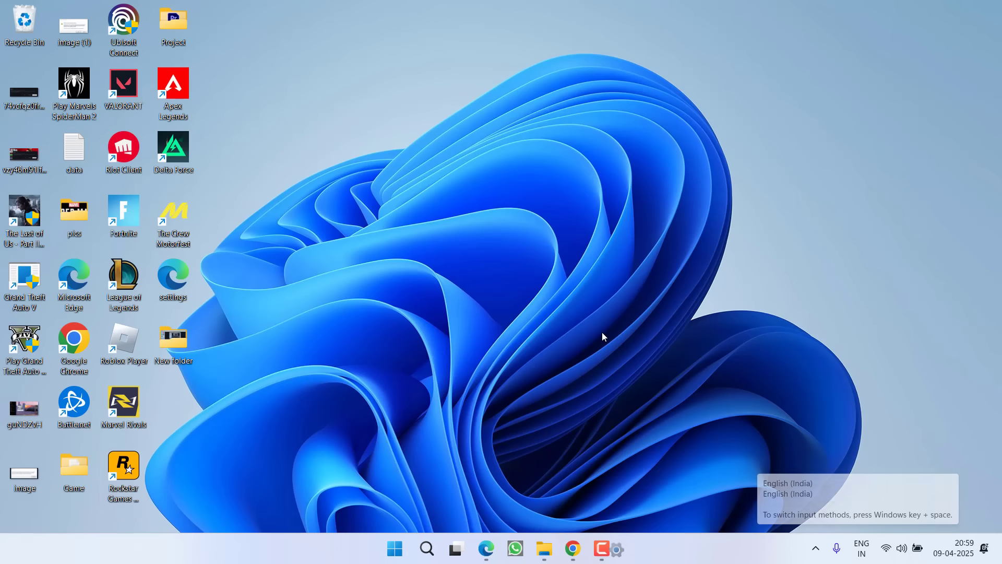
# - Switch Wi-Fi off and back on under Network & internet in Settings
pyautogui.press('super+i')
pyautogui.click(118, 220)
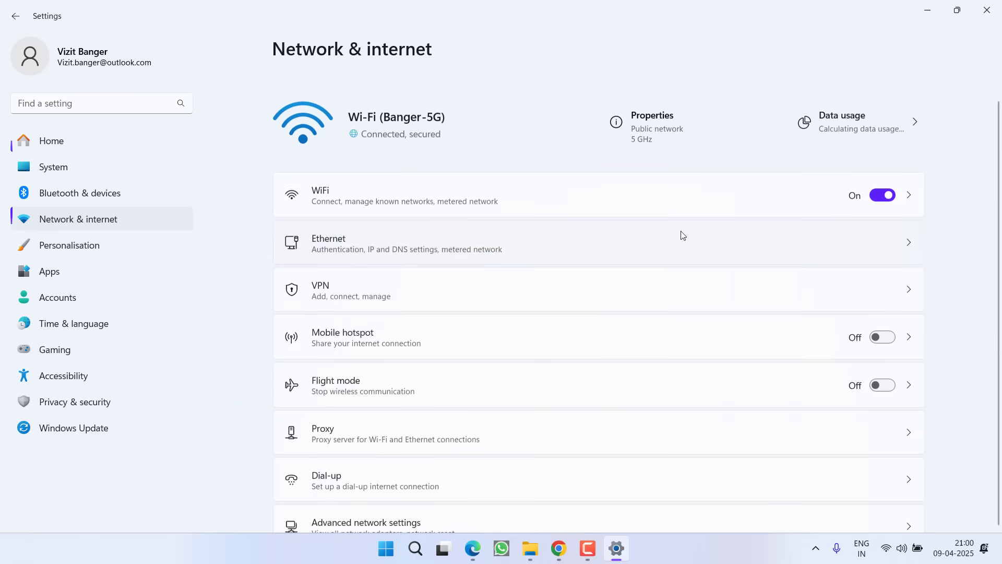
pyautogui.click(879, 175)
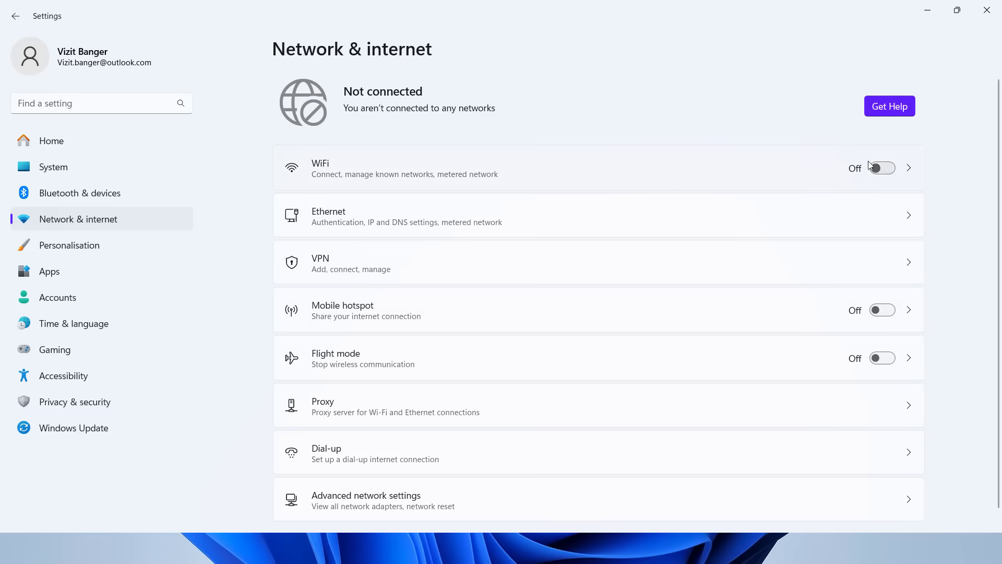
pyautogui.click(882, 169)
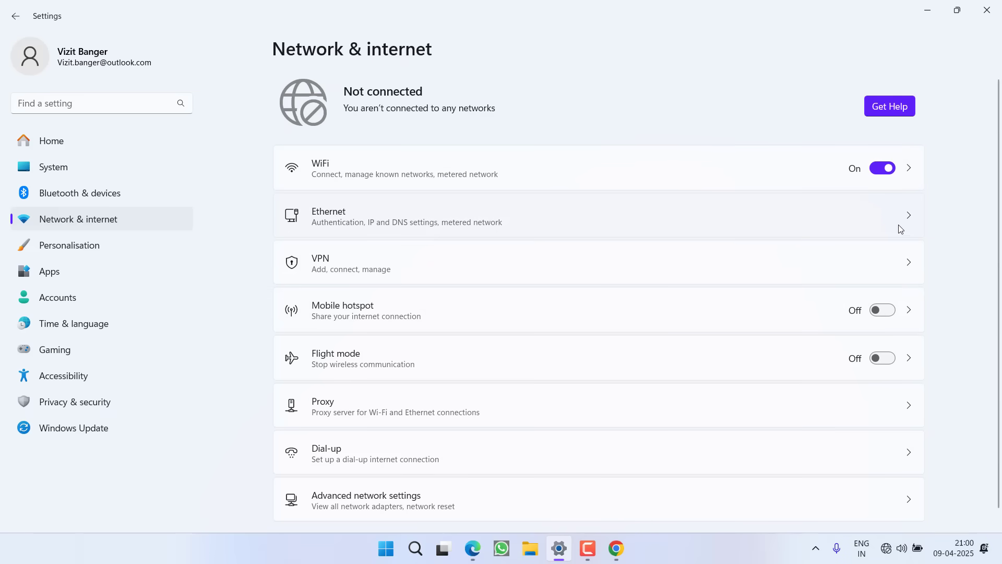
# - Save the Windows WARP installer from one.one.one.one to the Desktop and open it
pyautogui.click(986, 9)
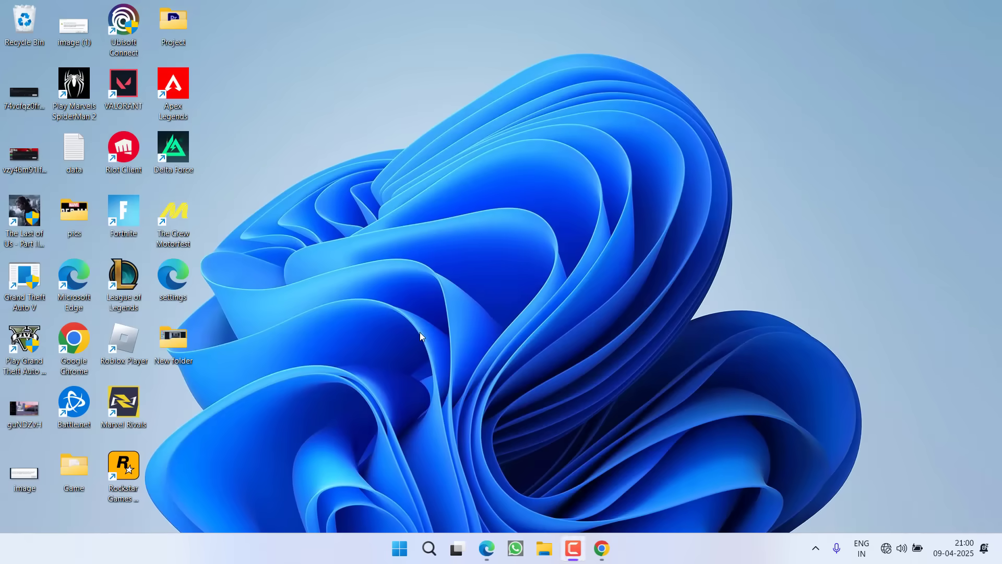
pyautogui.click(602, 548)
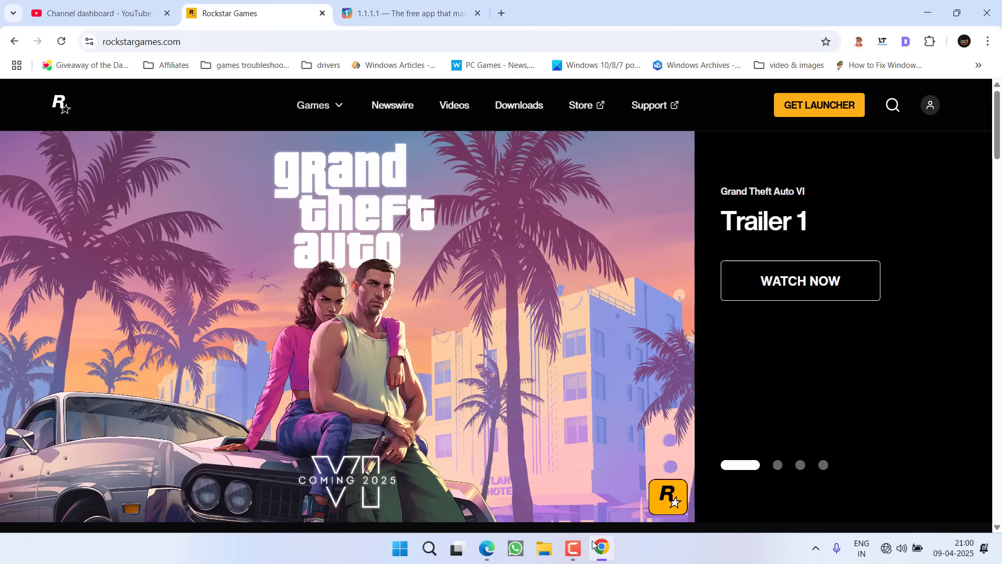
pyautogui.hotkey('ctrl', 'Tab')
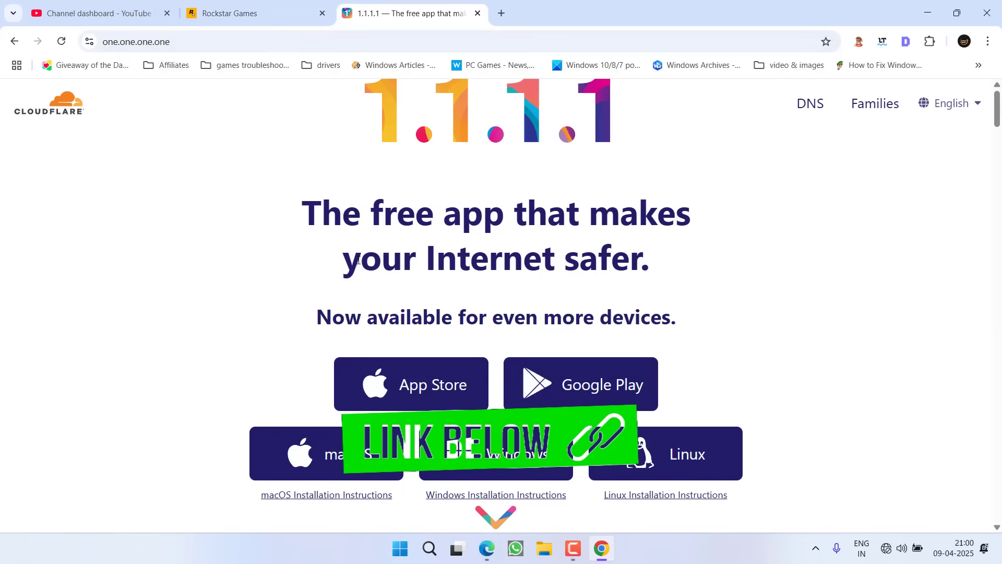
pyautogui.scroll(-3, 242, 264)
pyautogui.click(487, 317)
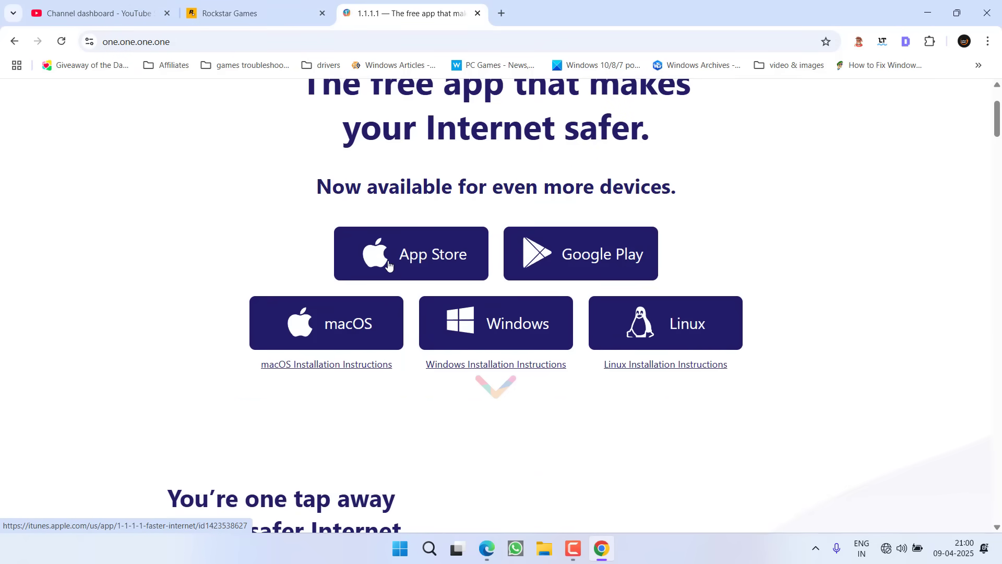
pyautogui.click(50, 286)
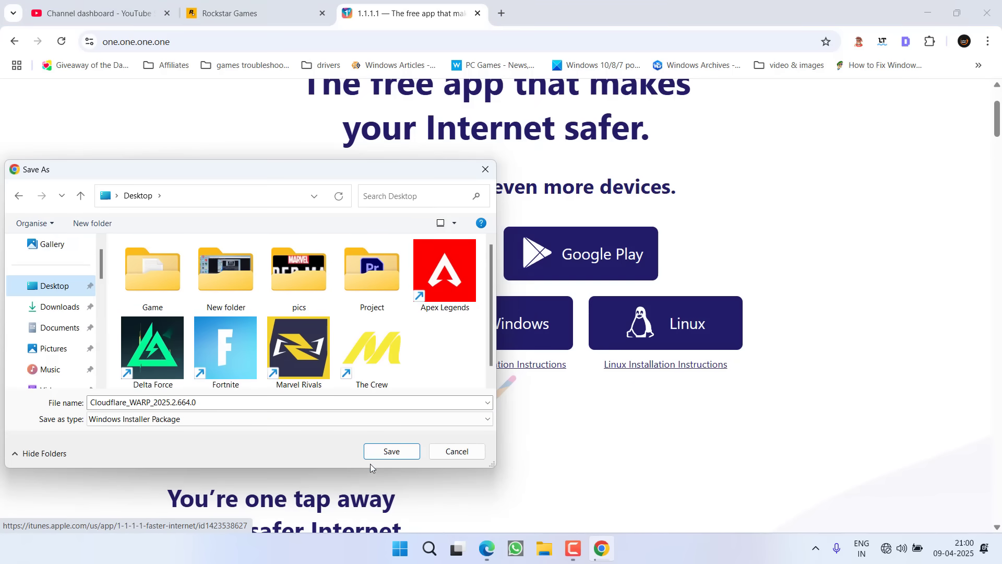
pyautogui.click(392, 451)
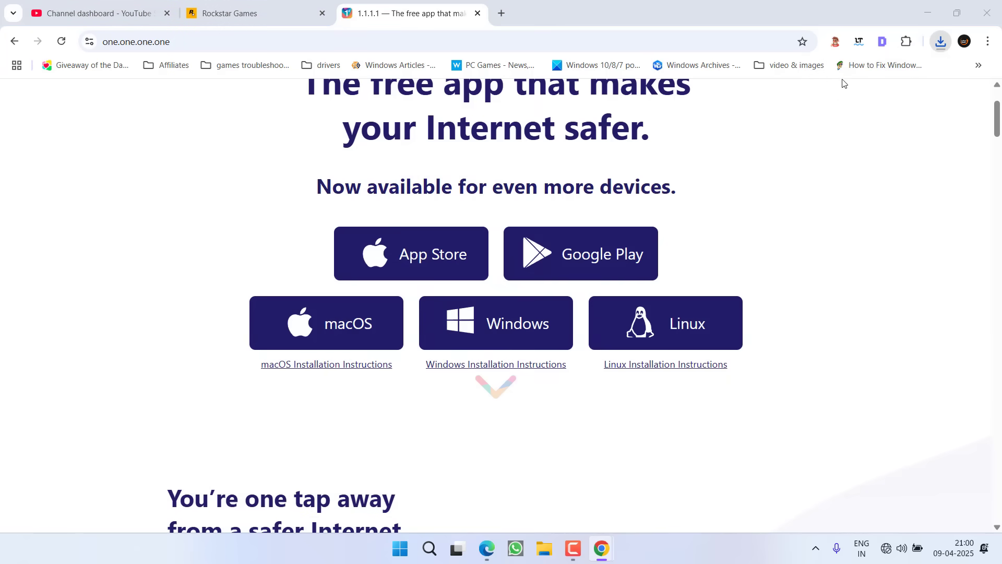
pyautogui.click(928, 13)
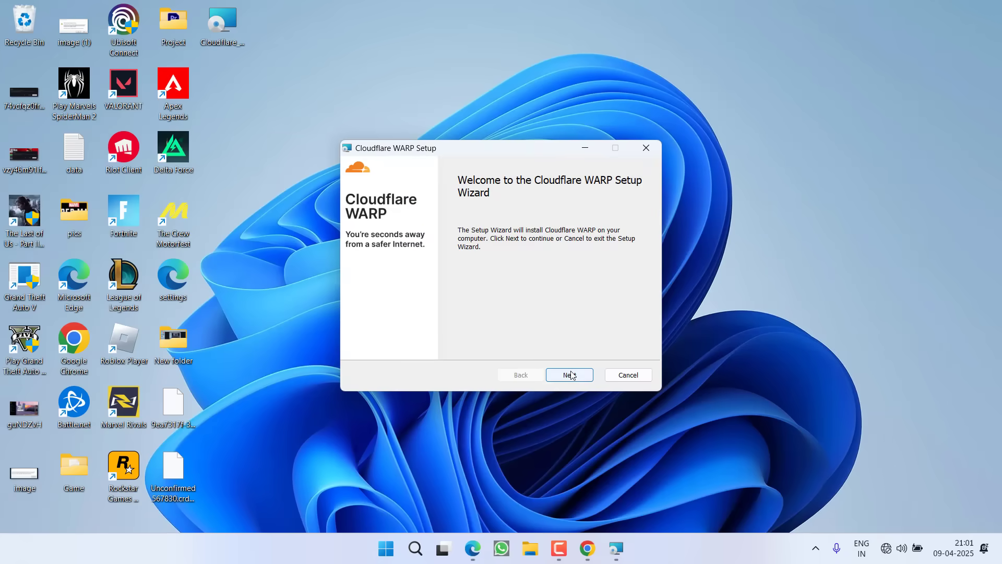
# - Run the Cloudflare WARP setup through Next, Install and Finish
pyautogui.click(572, 375)
pyautogui.click(573, 375)
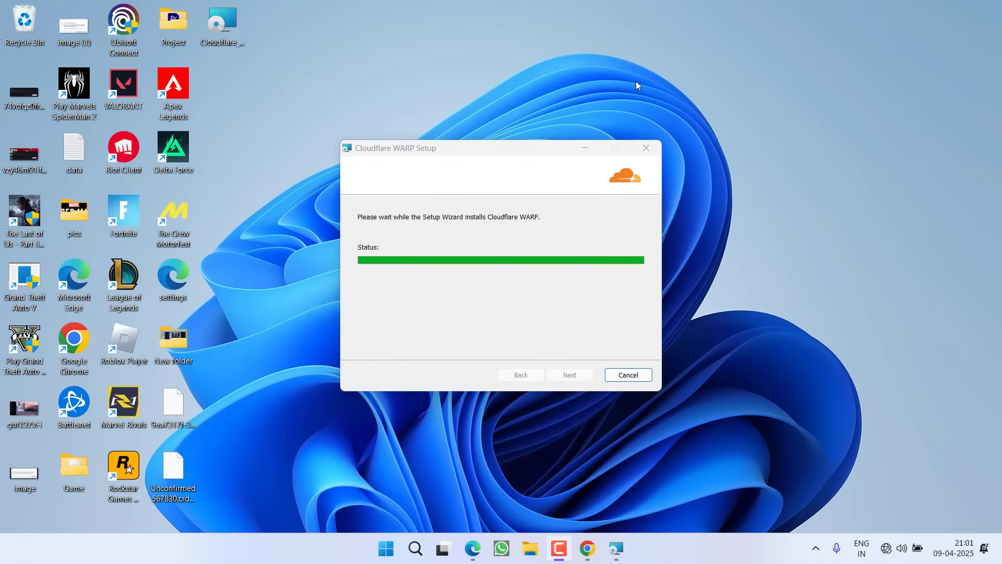
pyautogui.click(502, 283)
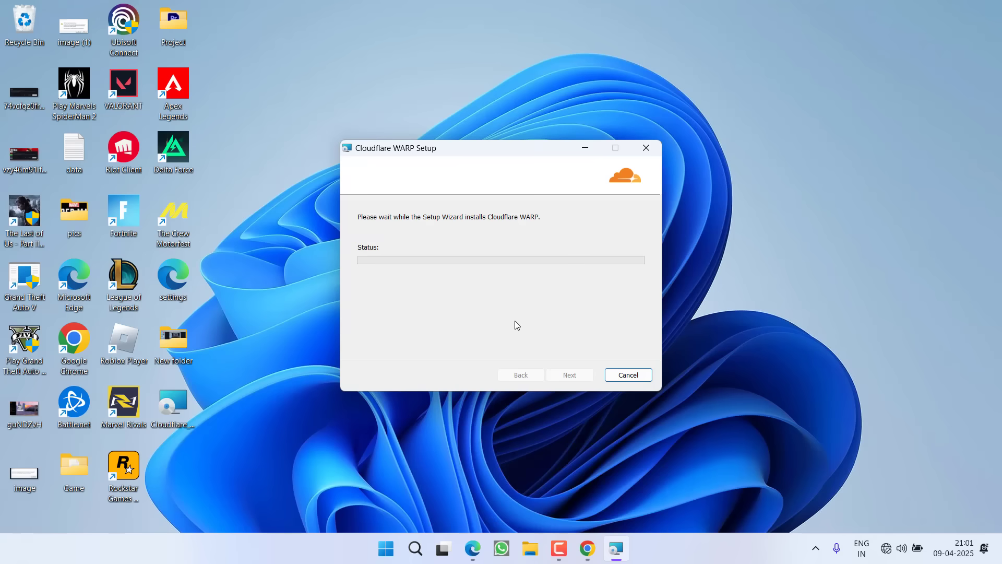
pyautogui.click(567, 376)
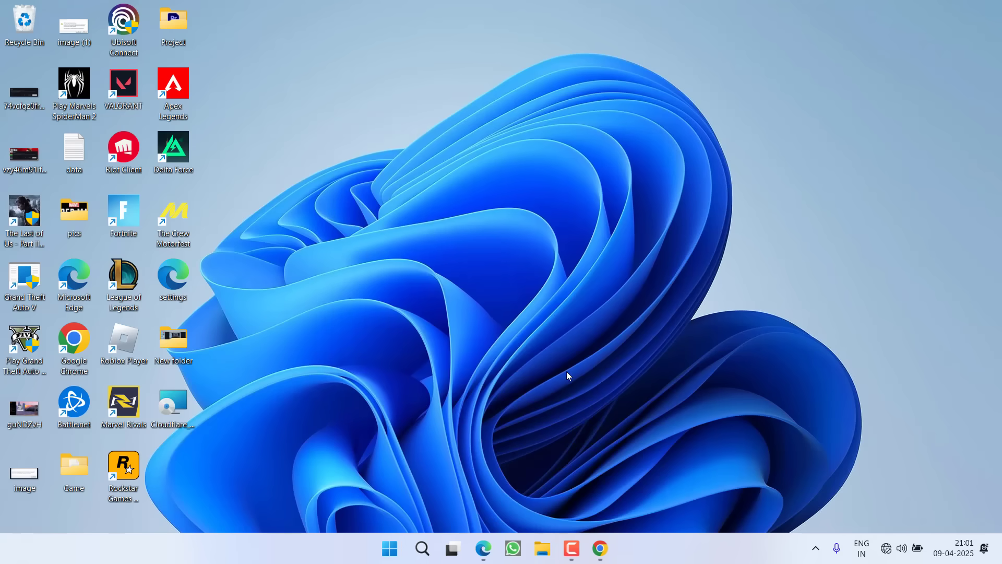
# - Open WARP from the tray, pass the introduction, and accept the privacy policy
pyautogui.click(816, 548)
pyautogui.click(766, 481)
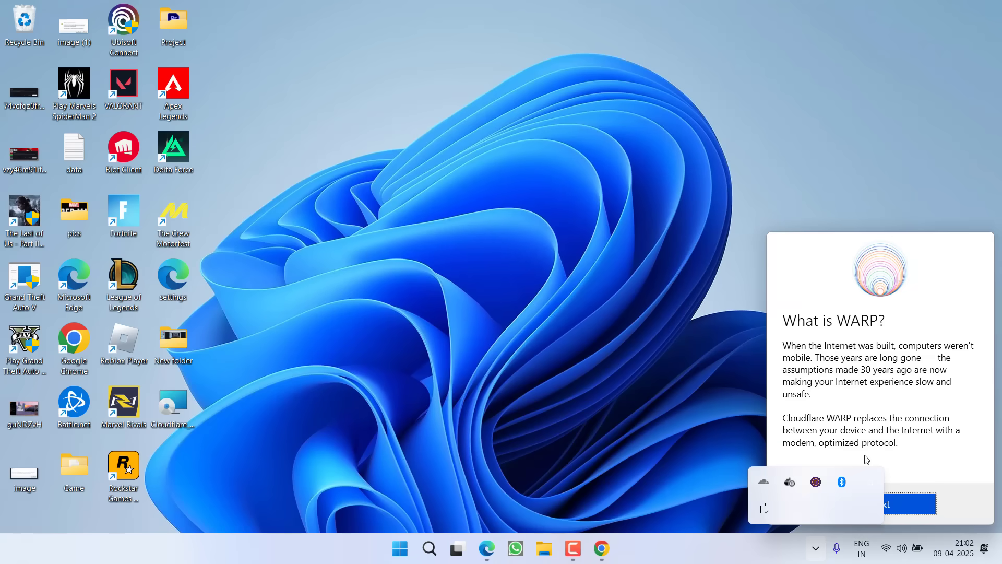
pyautogui.click(910, 498)
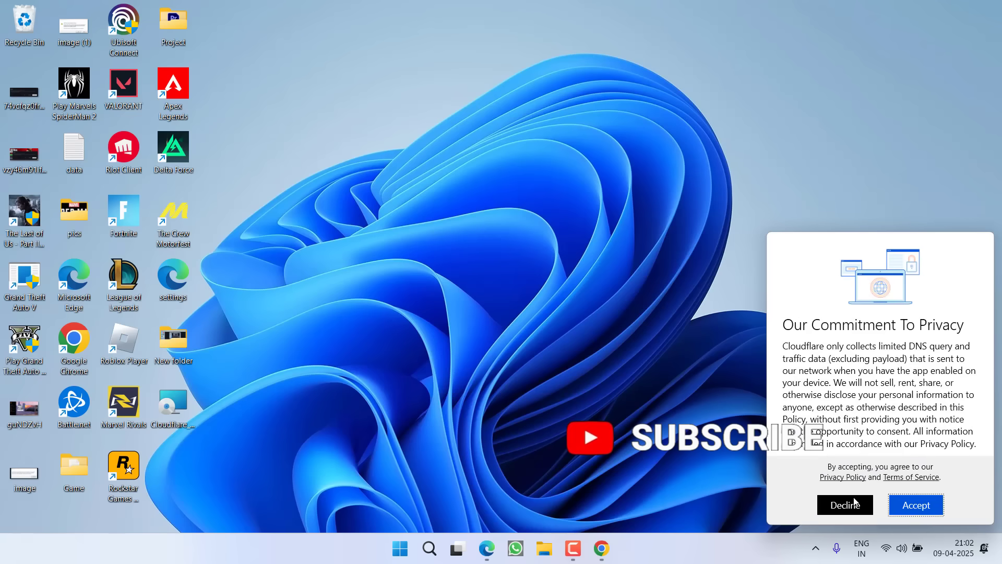
pyautogui.click(914, 504)
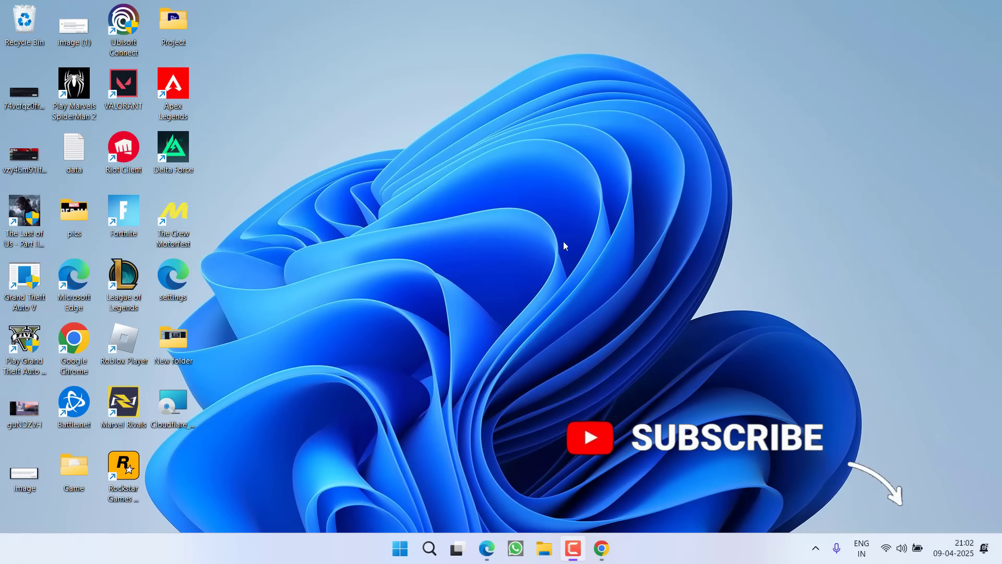
# - Turn the WARP connection toggle on so it shows Connected
pyautogui.click(815, 548)
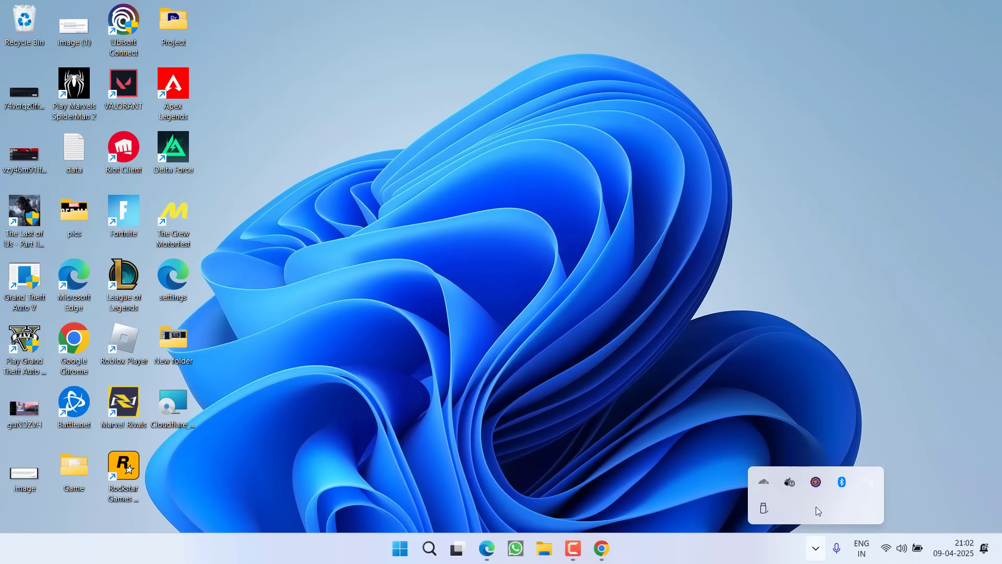
pyautogui.click(764, 484)
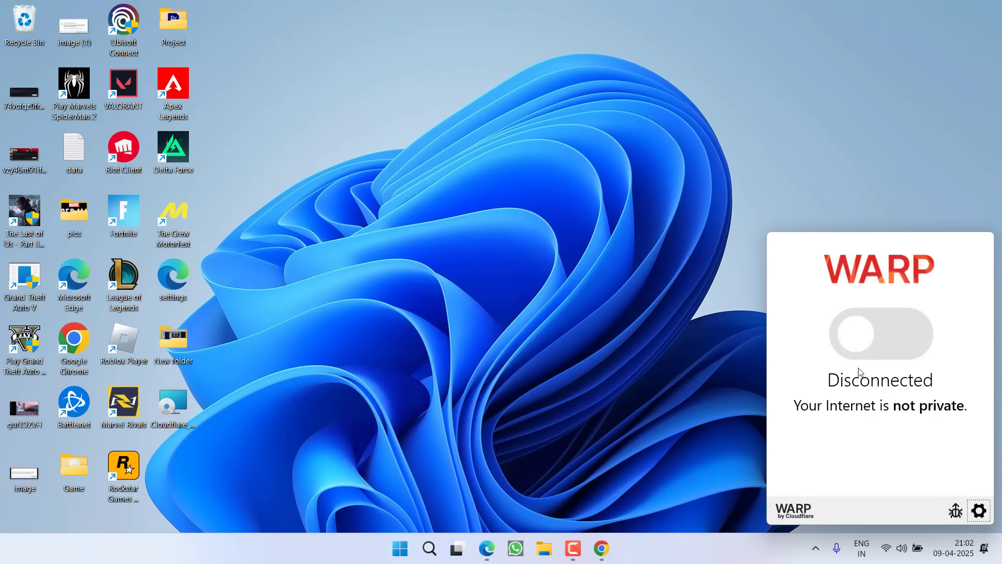
pyautogui.click(881, 334)
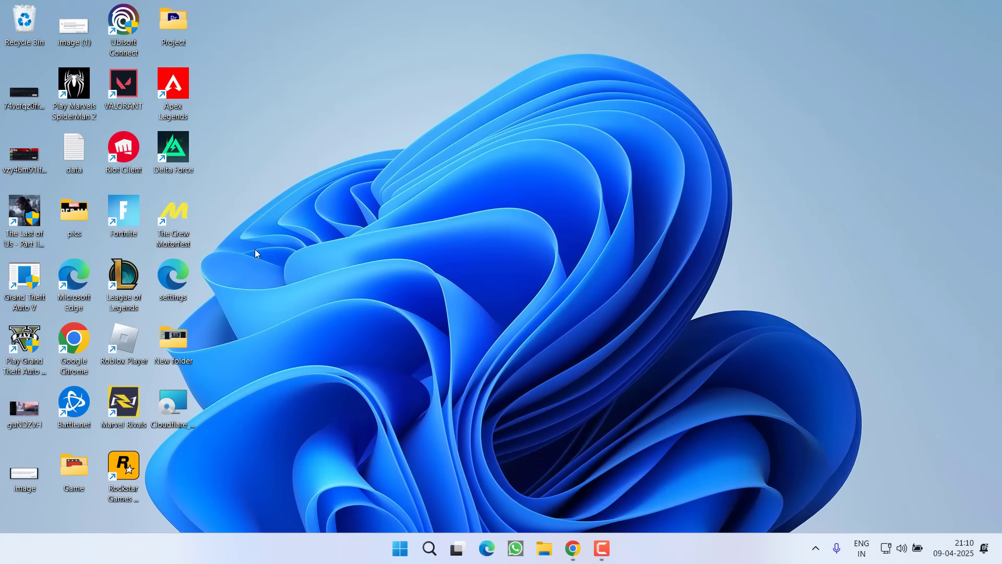
# - Sign in to the Rockstar account on rockstargames.com, then choose Log Out from the avatar menu
pyautogui.click(573, 548)
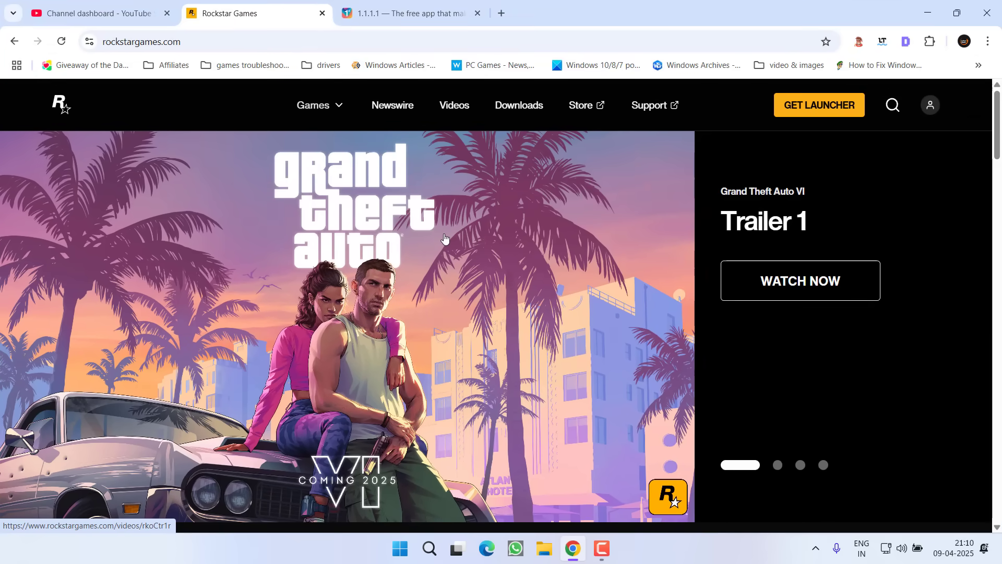
pyautogui.click(930, 109)
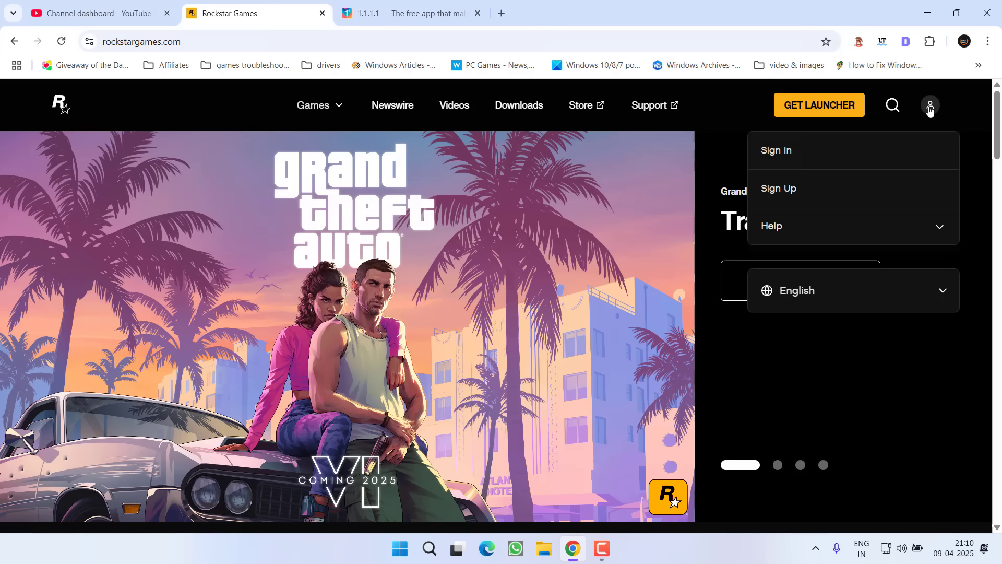
pyautogui.click(784, 149)
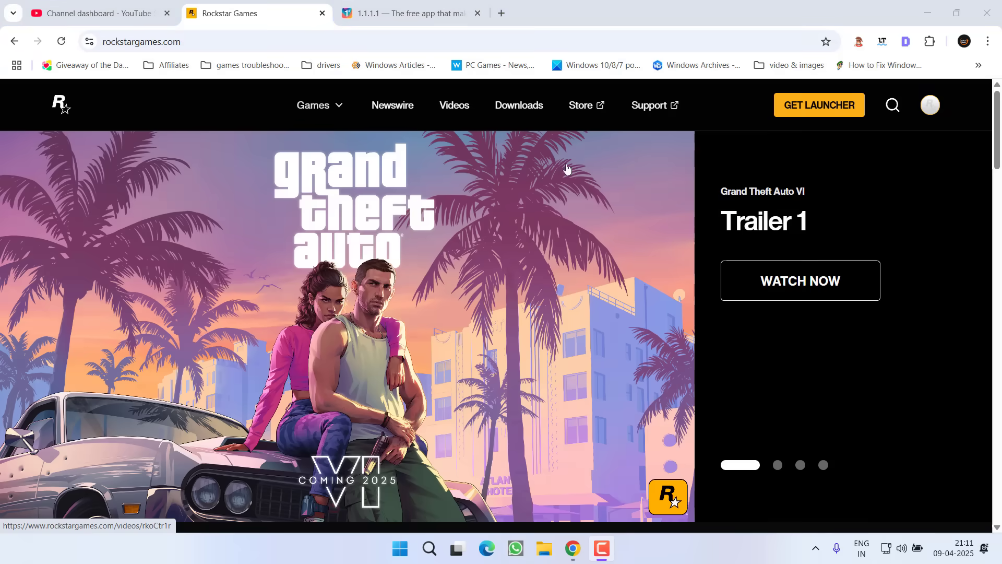
pyautogui.click(929, 107)
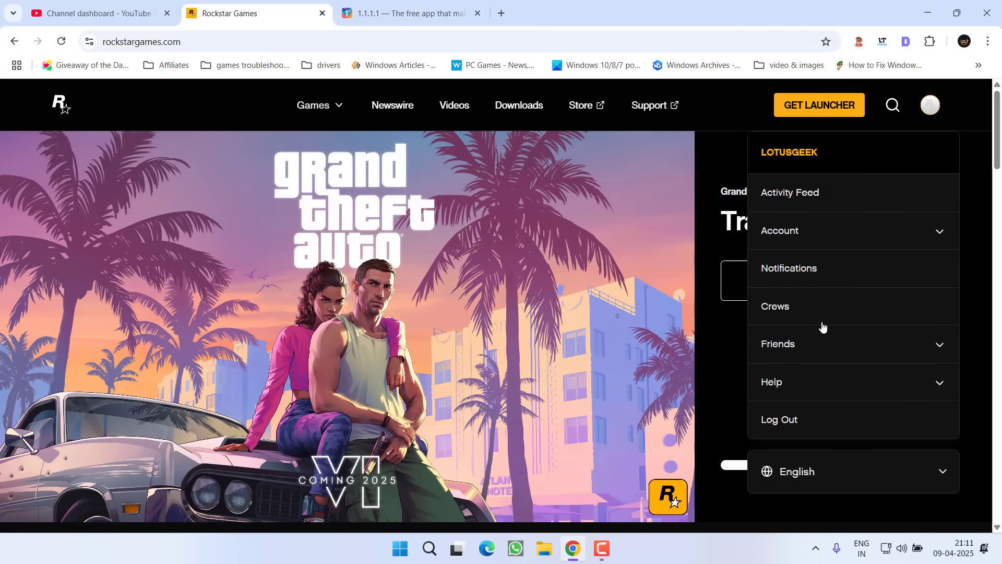
pyautogui.click(802, 423)
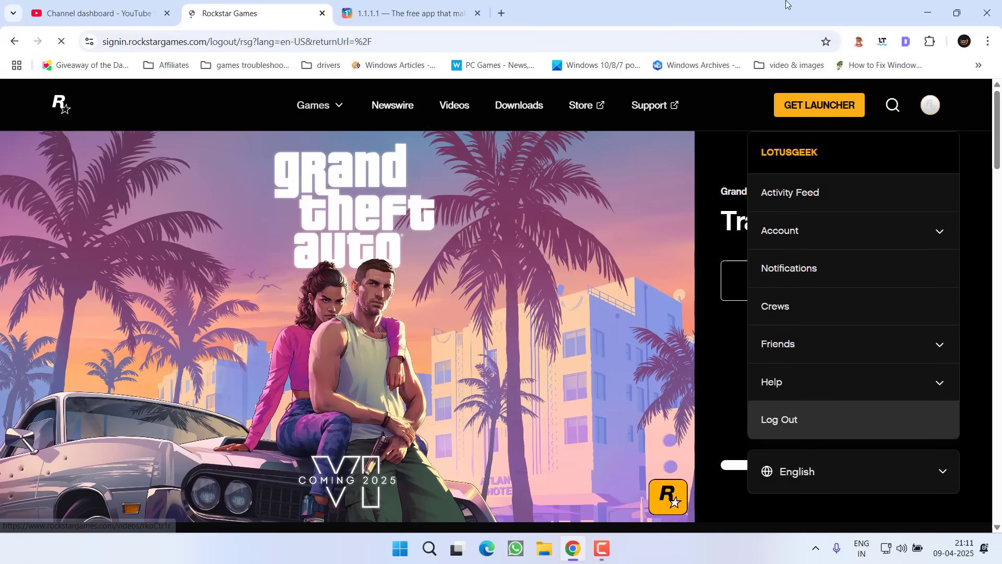
# - Run ipconfig /flushdns in an administrator Command Prompt to flush the DNS cache
pyautogui.press('super+d')
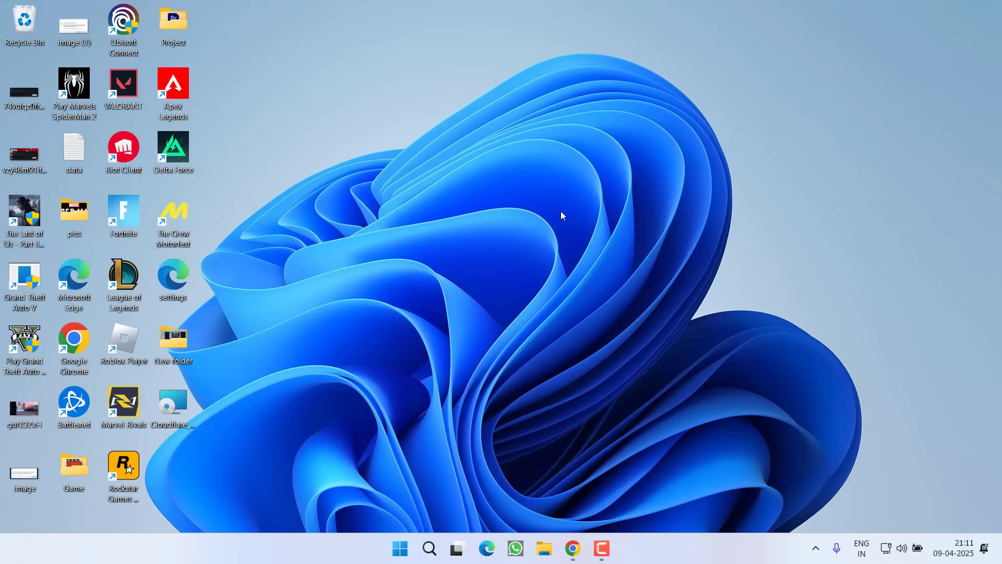
pyautogui.press('super')
pyautogui.write('cmd')
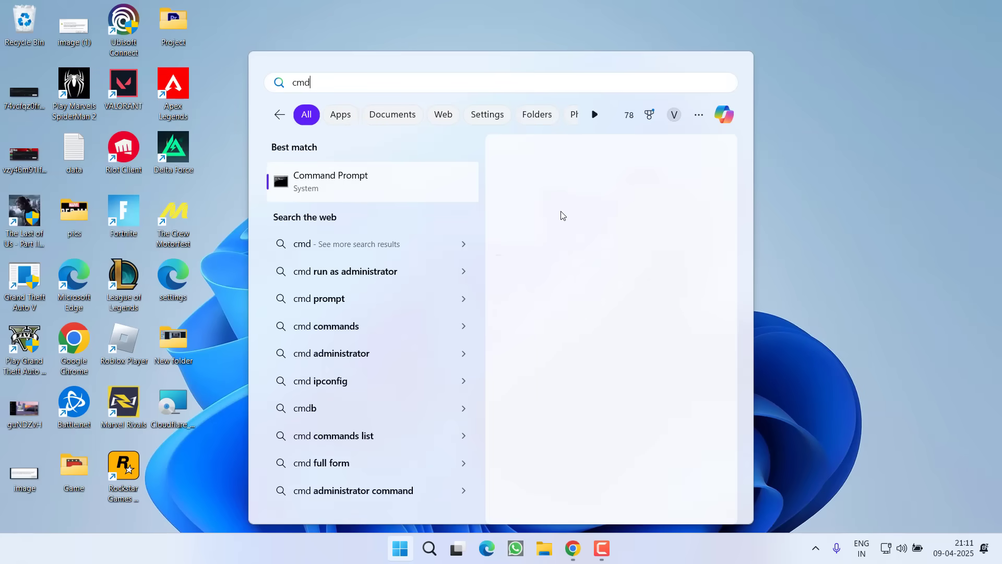
pyautogui.click(571, 297)
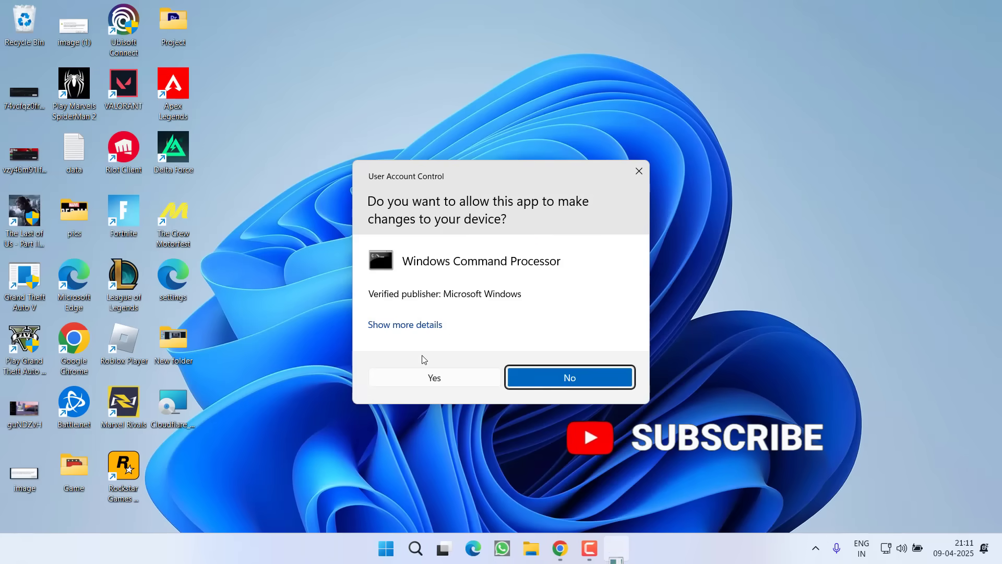
pyautogui.click(422, 378)
pyautogui.write('ip')
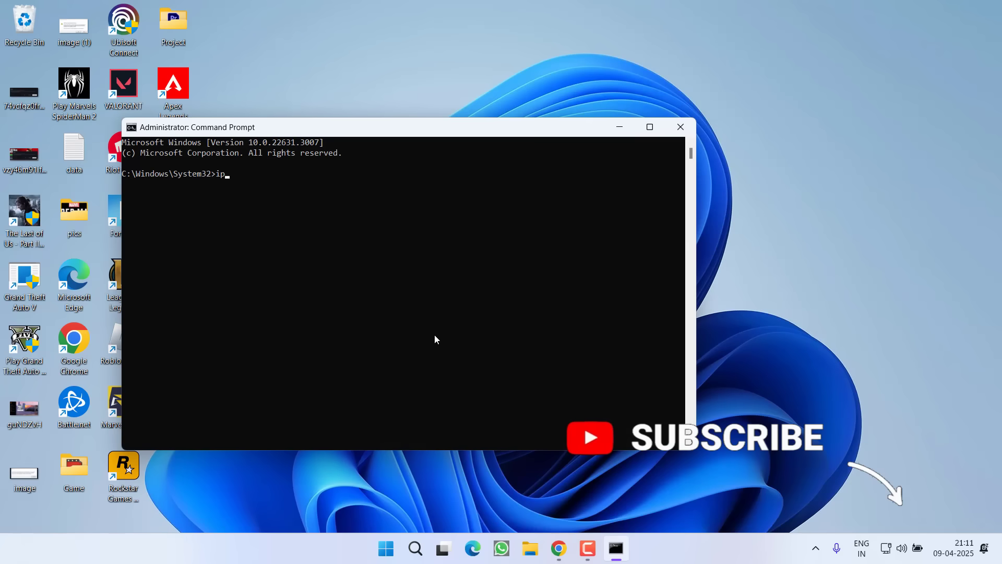
pyautogui.write('config /flushdns')
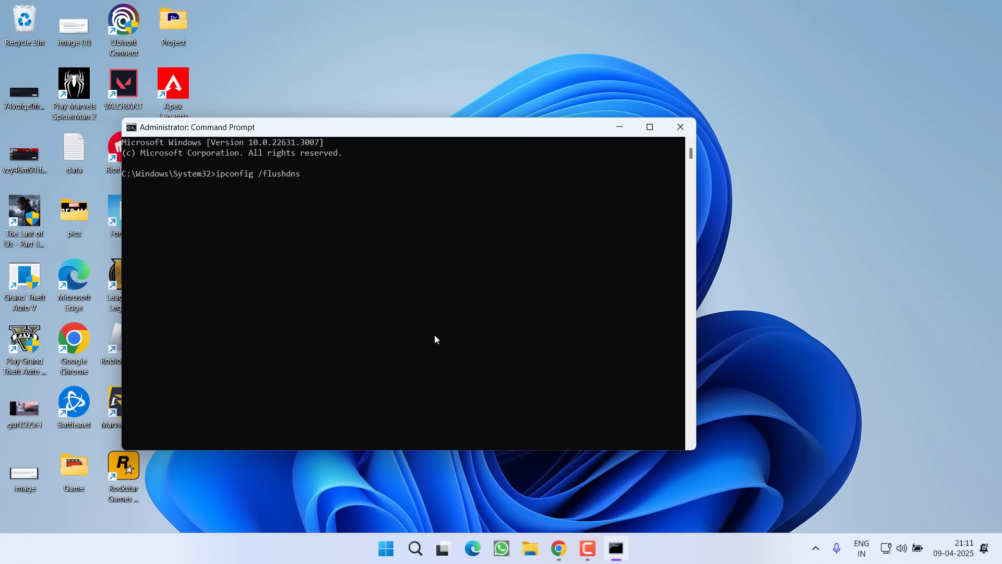
pyautogui.press('Return')
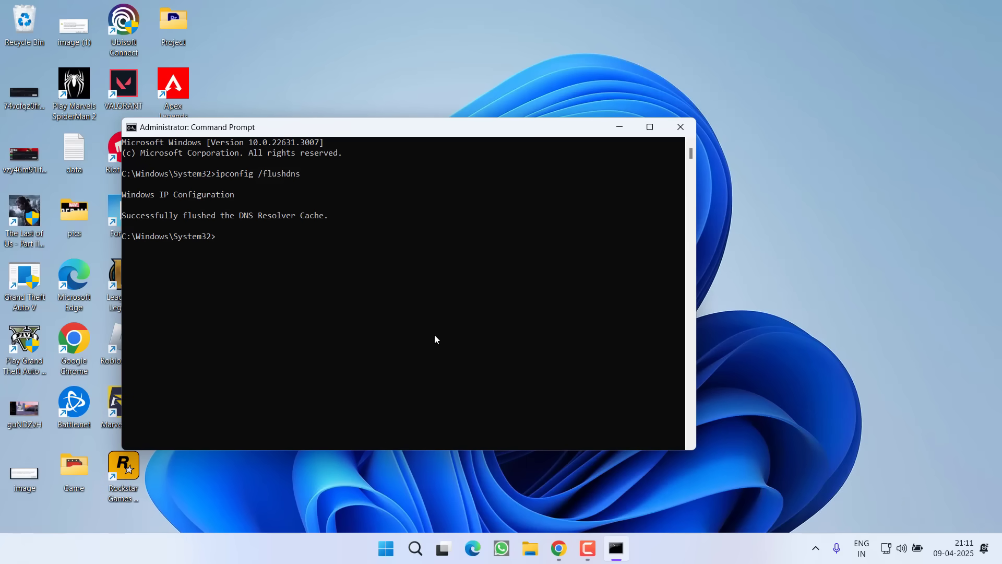
# - Close the Command Prompt and start Rockstar Games Launcher from a Start search for 'rocks'
pyautogui.click(673, 131)
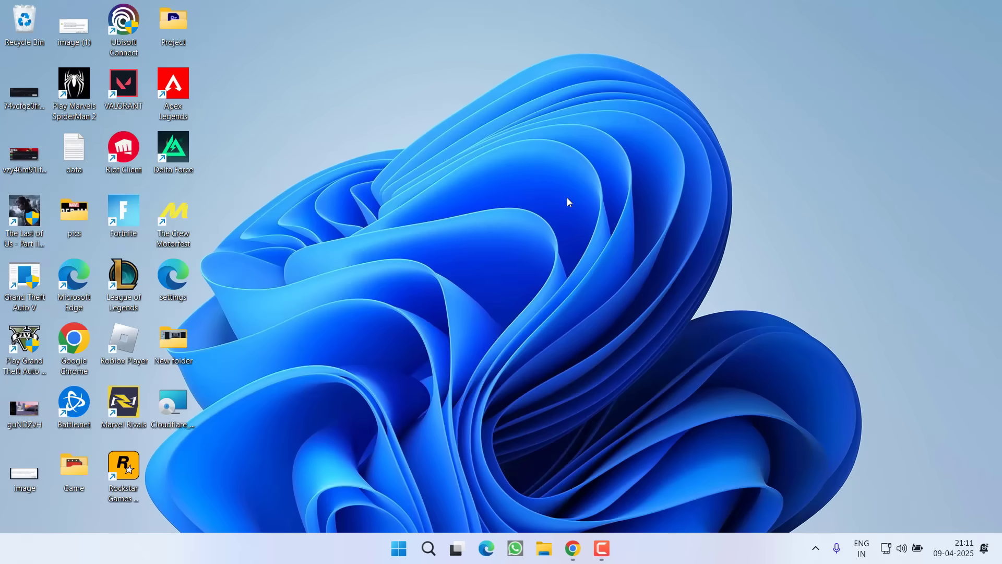
pyautogui.press('super')
pyautogui.write('rocks')
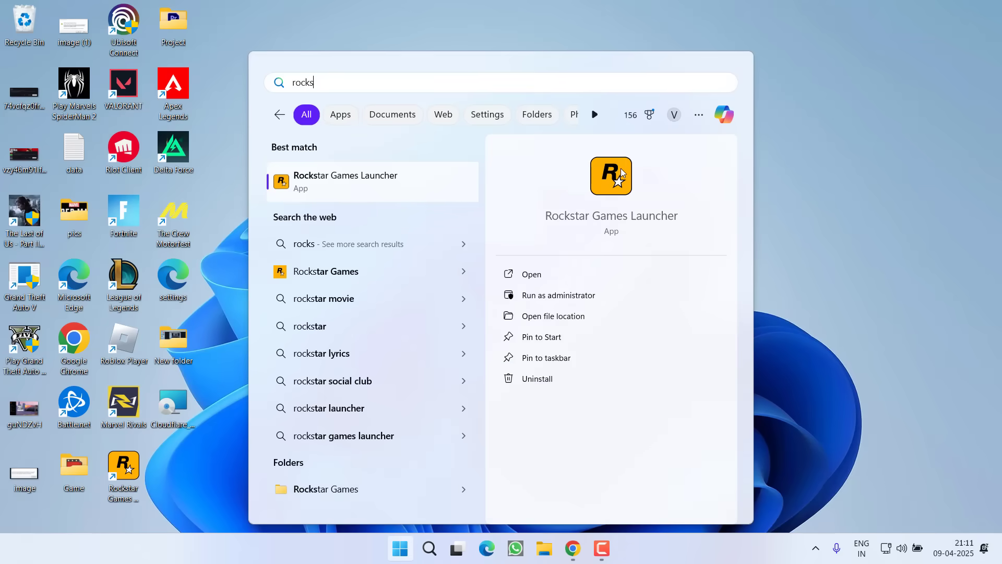
pyautogui.click(622, 170)
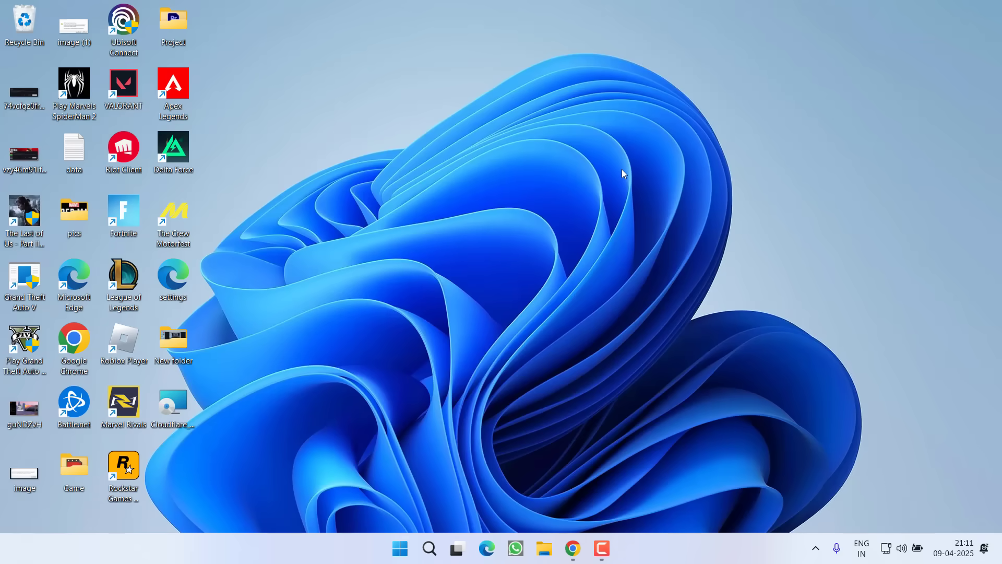